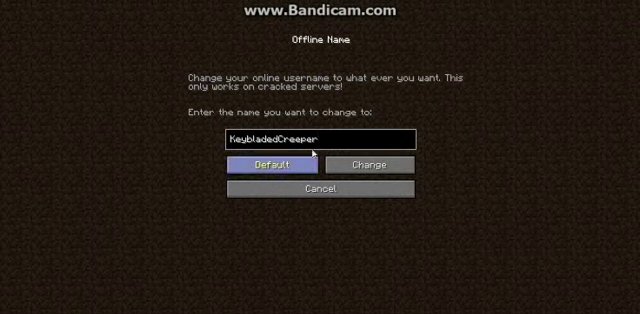
- Back out of the offline name editor and the Add Account form, returning to the empty account manager
click(312, 160)
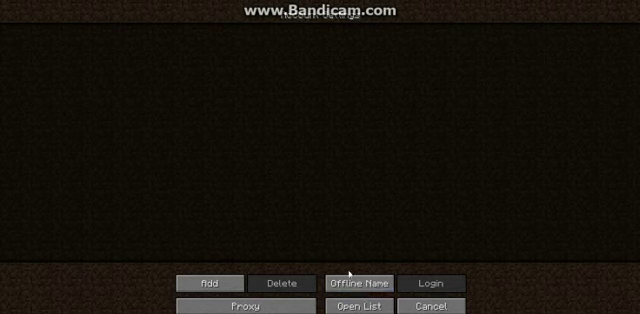
click(444, 305)
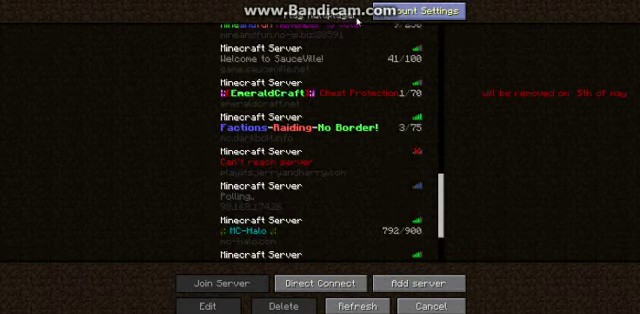
click(391, 17)
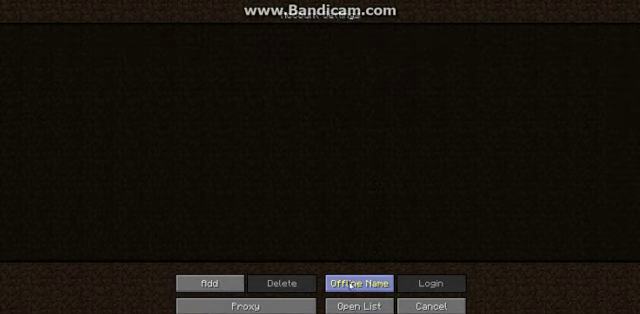
click(238, 289)
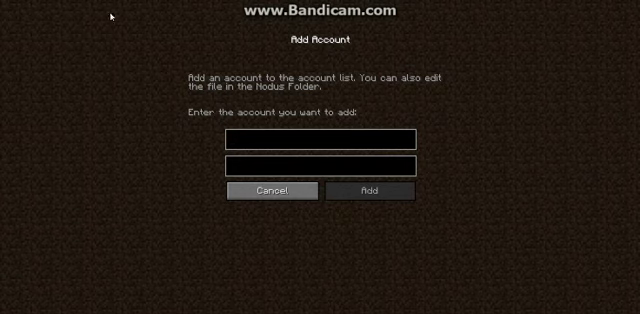
click(257, 187)
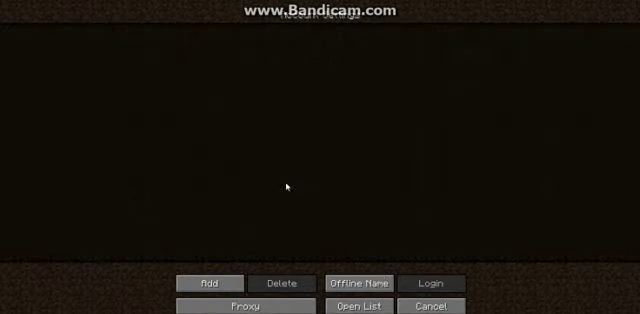
- Replace the offline name, first with 'Ant' and then with 'sethbling_', and return to the server list
click(344, 285)
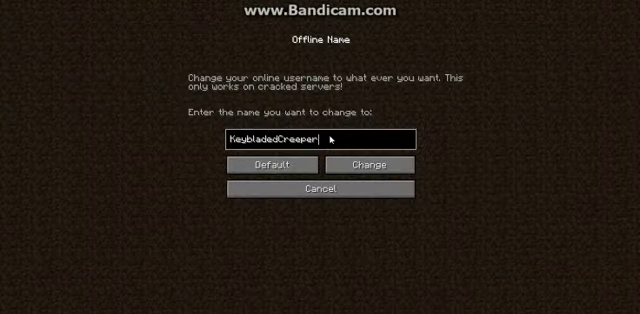
key(BackSpace)
key(BackSpace)
key(BackSpace)
key(BackSpace)
key(BackSpace)
key(BackSpace)
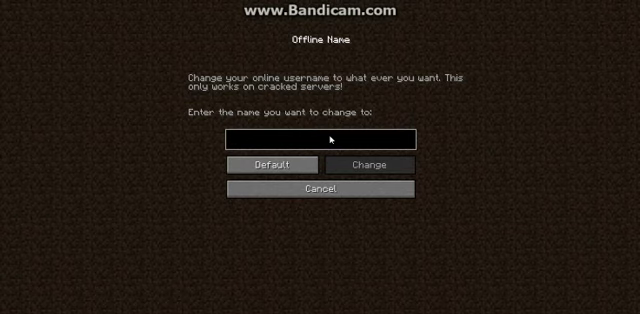
text(Ant)
key(Return)
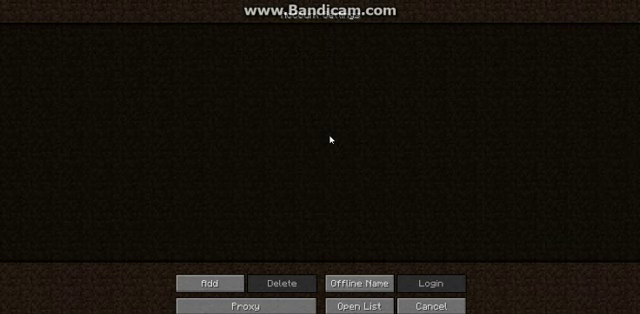
click(350, 288)
key(BackSpace)
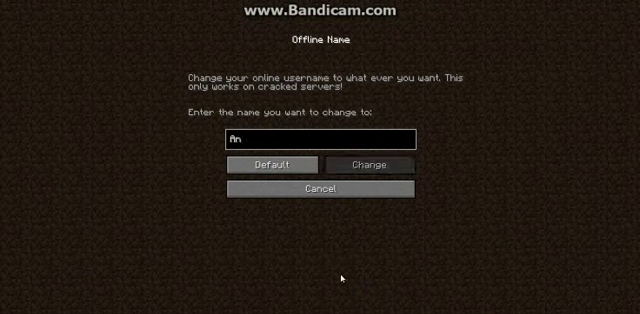
text(thb)
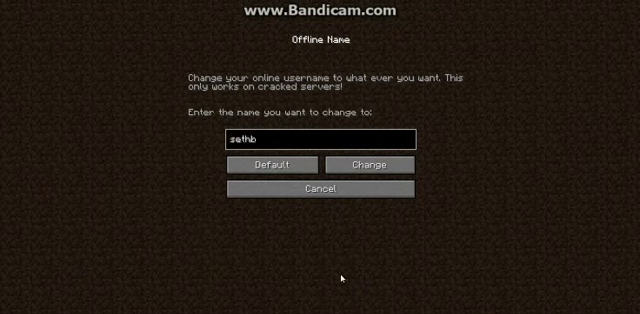
text(ling)
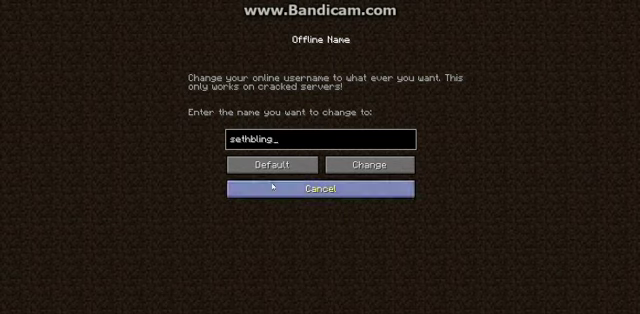
click(293, 169)
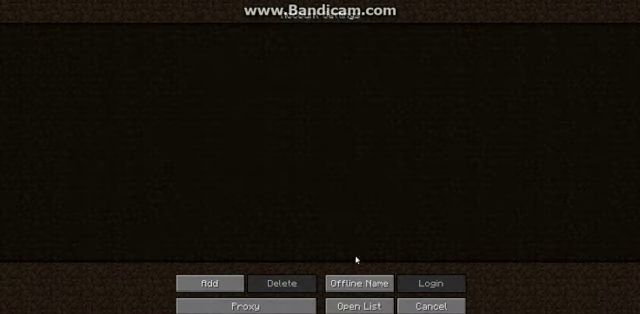
click(443, 306)
scroll(350, 200, up, 3)
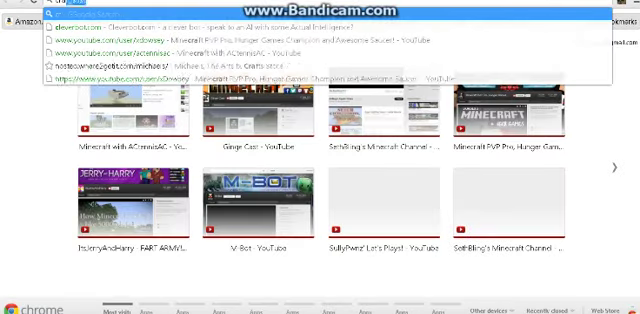
text(racked minecraft)
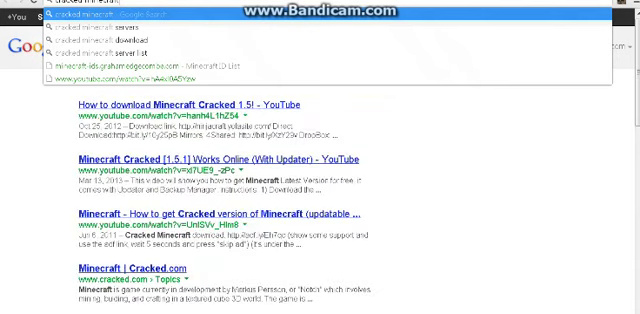
text( serv)
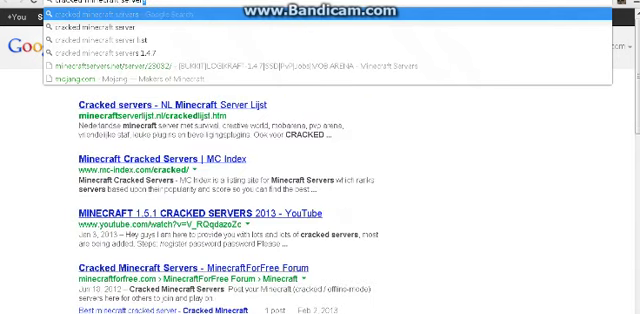
- Search 'cracked minecraft servers' and copy FreedomCraft's IP, 176.31.235.160:25567
key(Return)
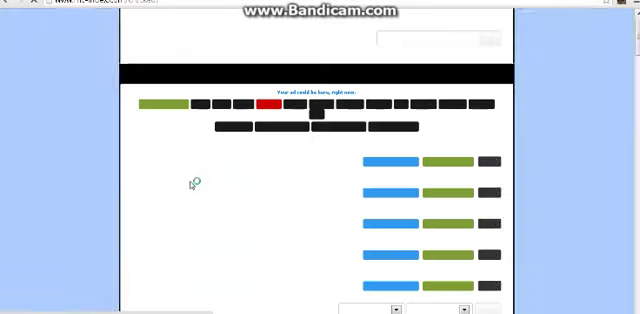
scroll(190, 184, down, 3)
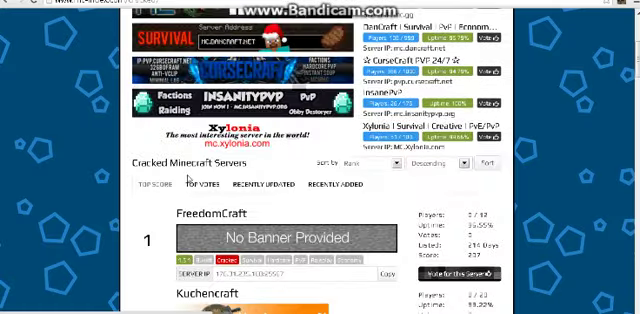
scroll(188, 178, down, 2)
scroll(190, 178, down, 1)
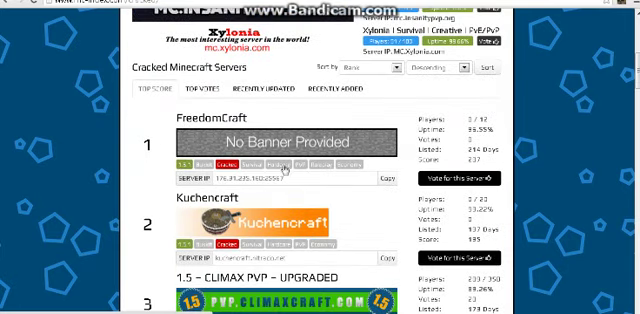
drag(215, 177, 285, 177)
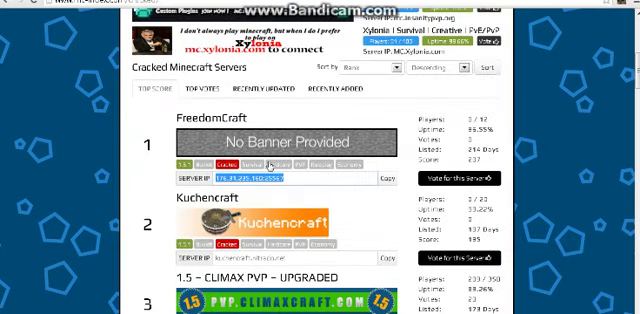
click(387, 178)
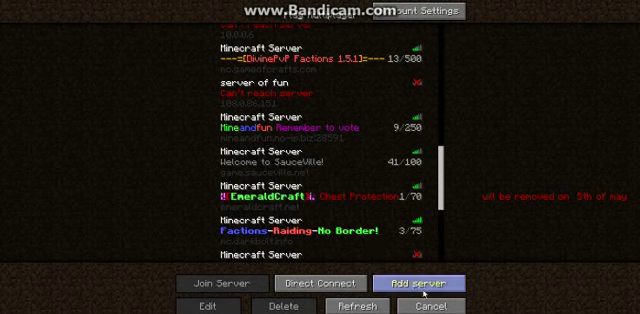
- Direct-connect to 176.31.235.160:25567 and dismiss the not-white-listed rejection
click(405, 283)
click(330, 209)
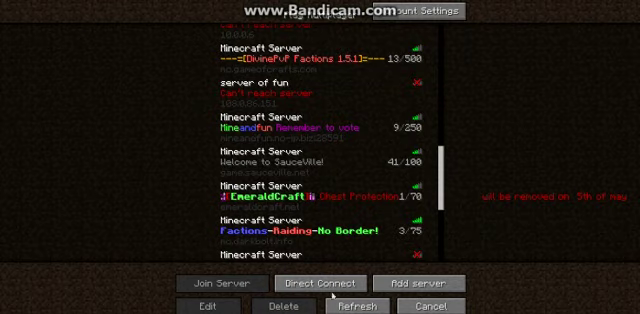
click(336, 283)
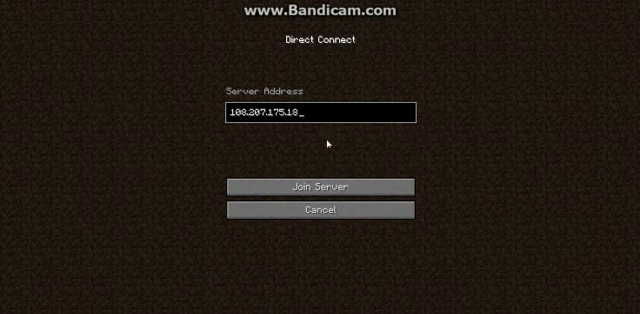
key(BackSpace)
key(BackSpace)
key(BackSpace)
key(BackSpace)
key(BackSpace)
key(BackSpace)
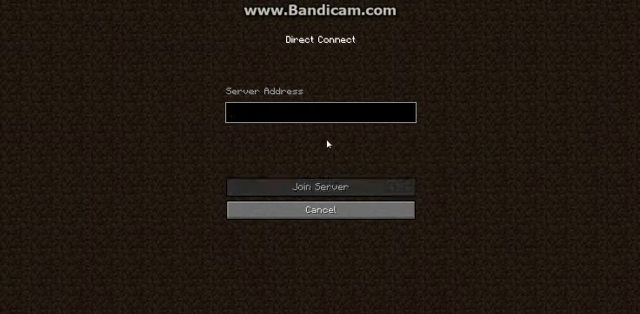
key(ctrl+v)
key(ctrl+v)
key(BackSpace)
key(BackSpace)
key(BackSpace)
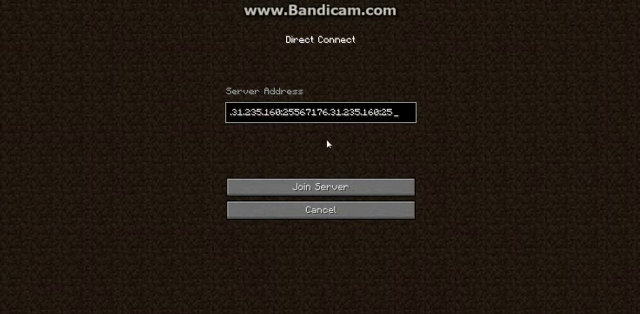
key(BackSpace)
key(BackSpace)
key(BackSpace)
key(BackSpace)
key(BackSpace)
key(BackSpace)
key(BackSpace)
key(BackSpace)
key(BackSpace)
key(ctrl+v)
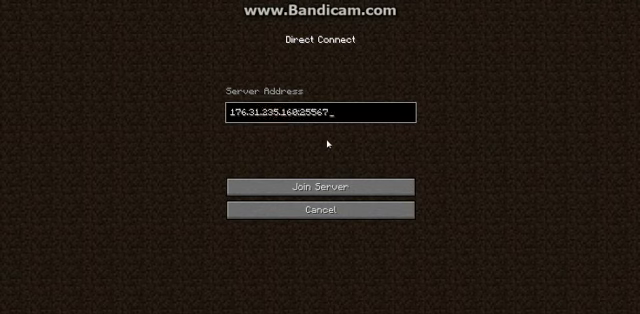
click(398, 185)
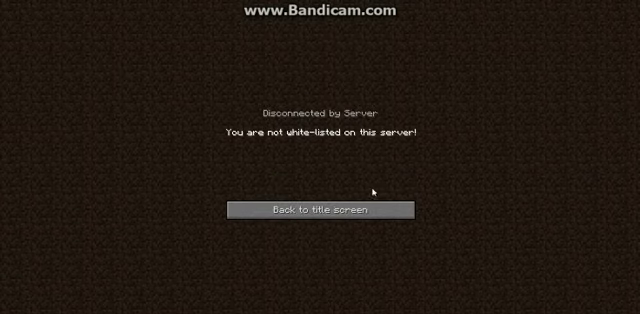
click(347, 210)
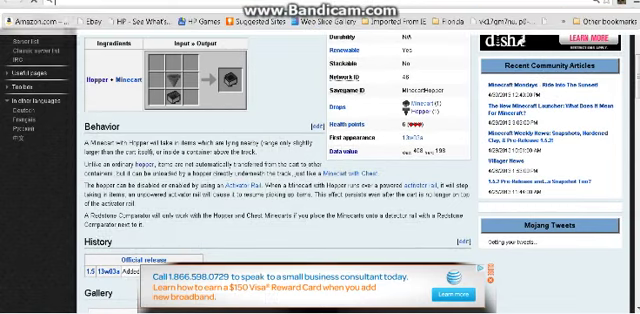
- In a new tab, find a cracked-server list and copy StadioCraft's address, play.stadiocraft.com:25565
key(ctrl+t)
text(cracked )
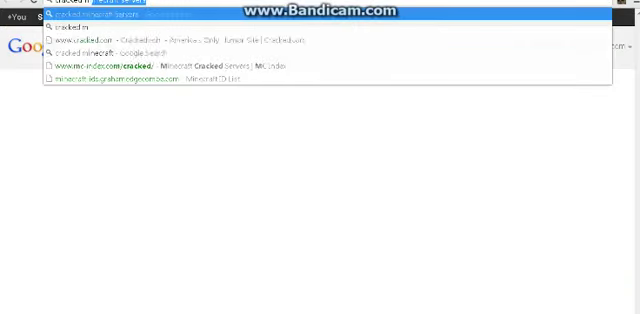
text(minecraft)
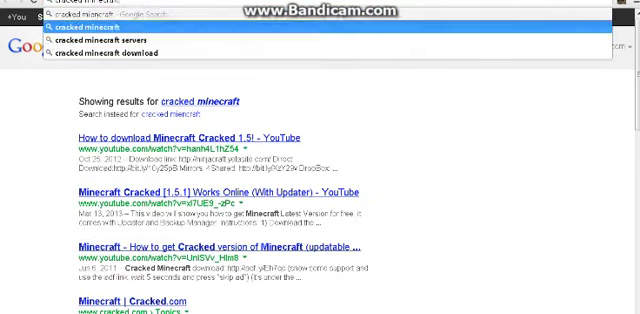
key(Down)
key(Return)
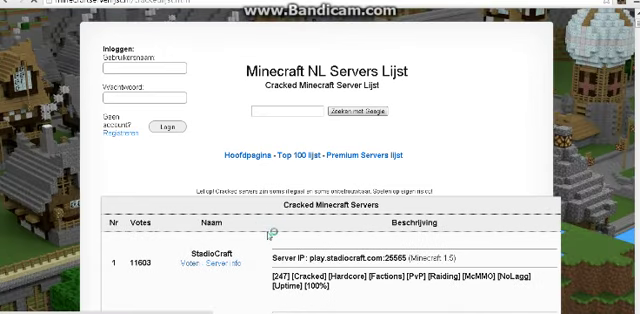
scroll(320, 260, down, 2)
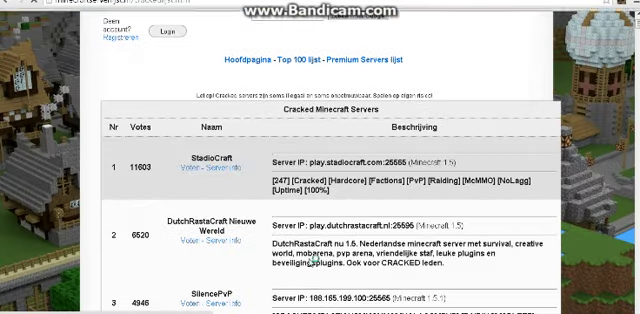
scroll(315, 258, down, 2)
scroll(301, 158, up, 4)
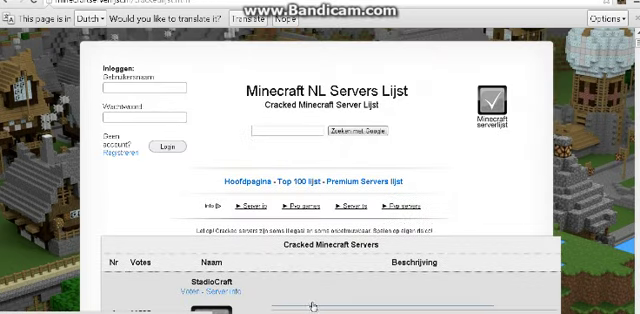
scroll(312, 306, down, 1)
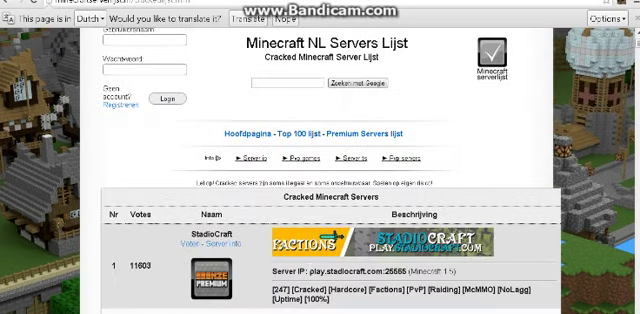
drag(309, 271, 408, 271)
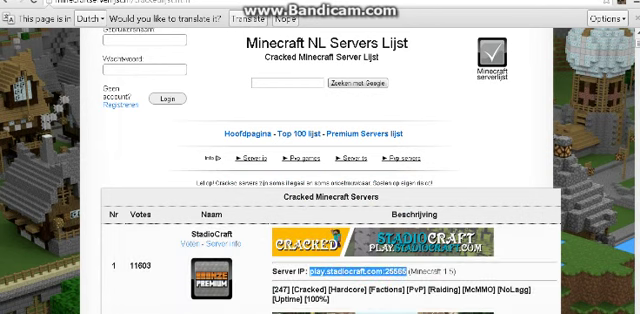
key(alt+Tab)
key(alt+Tab)
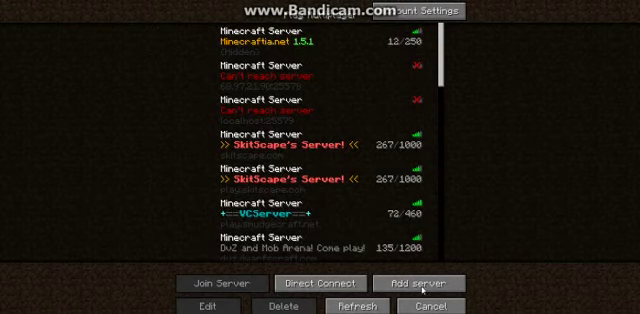
- Direct-connect to play.stadiocraft.com:25565 and register with /register and a password in chat
click(320, 283)
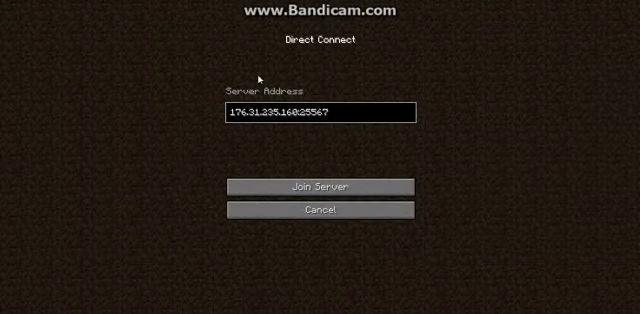
key(BackSpace)
key(BackSpace)
key(BackSpace)
key(BackSpace)
key(BackSpace)
key(BackSpace)
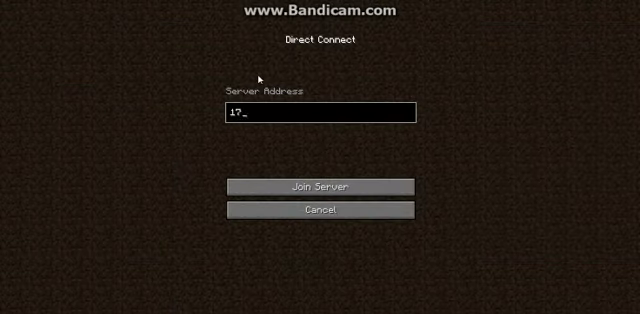
key(BackSpace)
key(BackSpace)
key(ctrl+v)
key(Return)
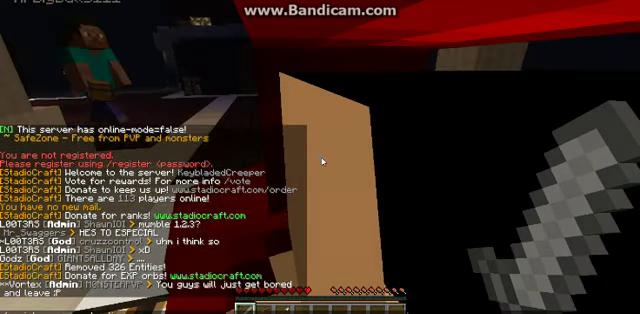
key(Return)
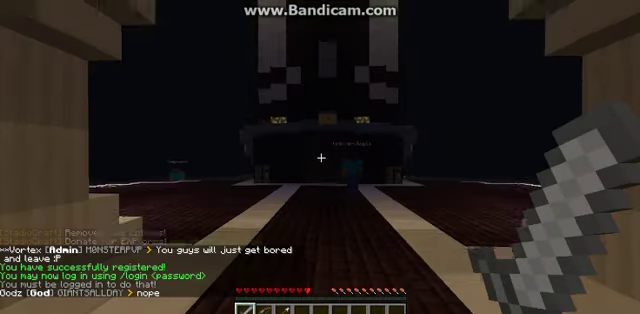
key(t)
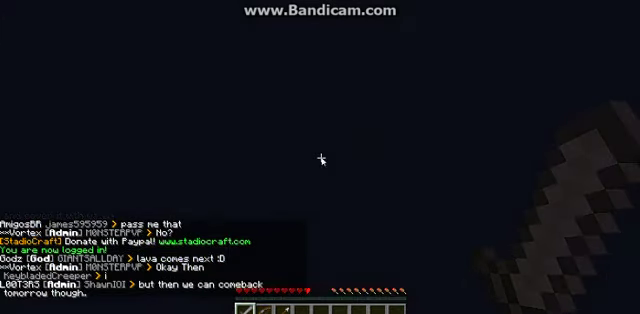
- Disconnect from StadioCraft and return to the multiplayer server list
key(Escape)
click(320, 183)
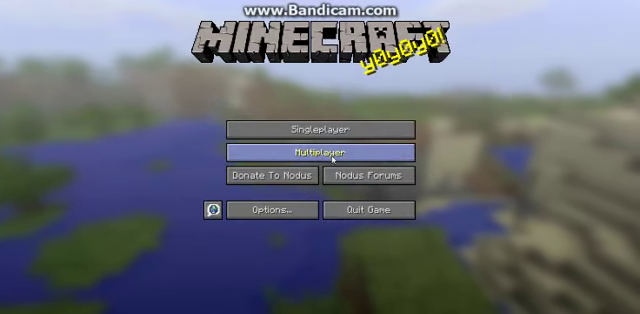
click(333, 159)
- Change the offline username from KeybladedCreeper to sethbl
click(417, 14)
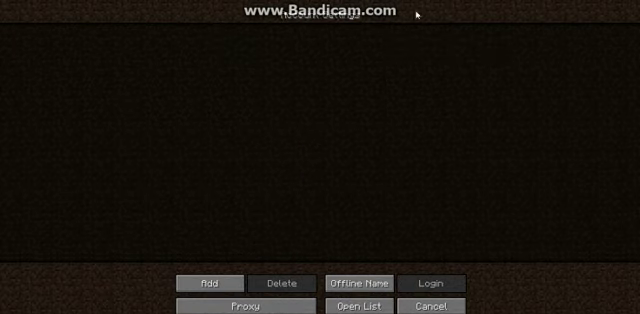
click(340, 281)
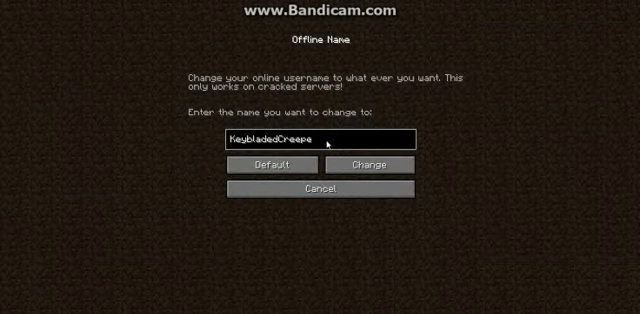
key(BackSpace)
key(BackSpace)
key(BackSpace)
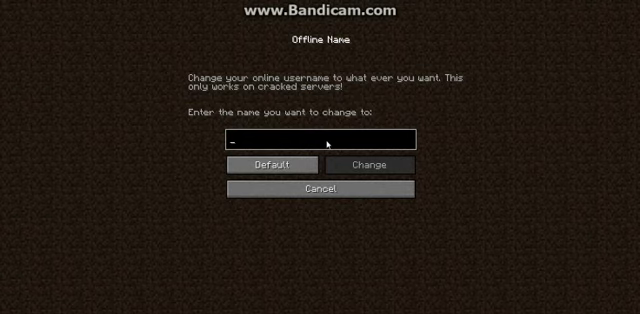
text(sethbling)
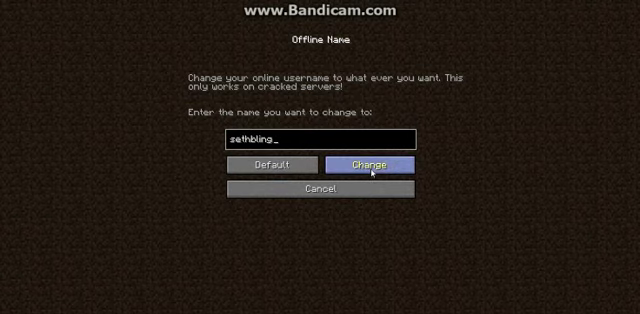
click(368, 168)
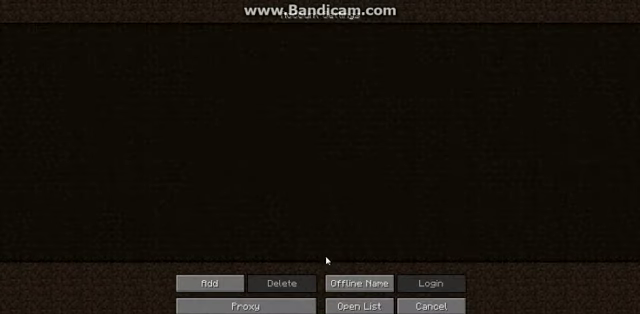
- Rejoin play.stadiocraft.com:25565 via Direct Connect under the new name
click(448, 307)
scroll(311, 217, down, 1)
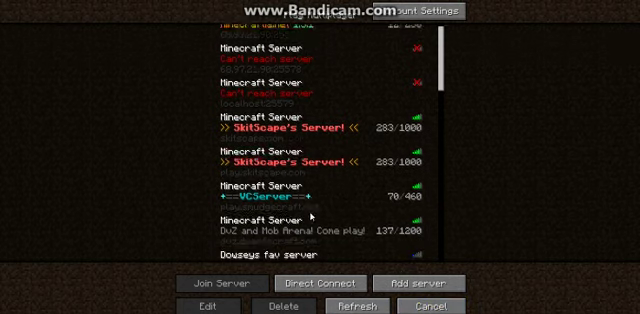
scroll(311, 217, down, 3)
scroll(304, 213, down, 4)
scroll(304, 213, down, 5)
scroll(304, 213, down, 5)
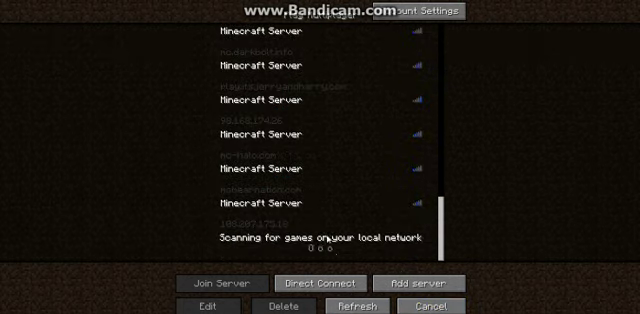
click(335, 287)
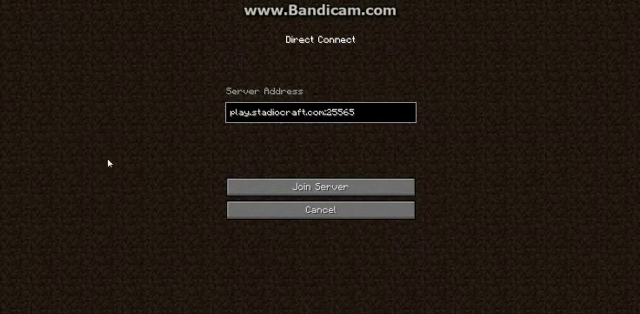
click(296, 186)
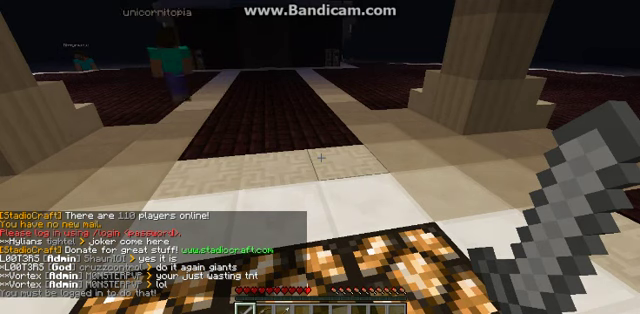
- Try /login with a password, see it rejected as incorrect, and open the in-game menu
key(t)
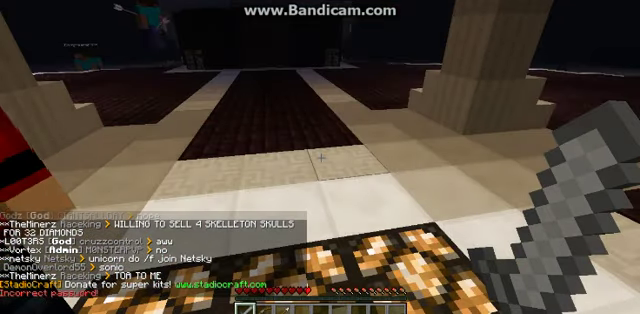
key(t)
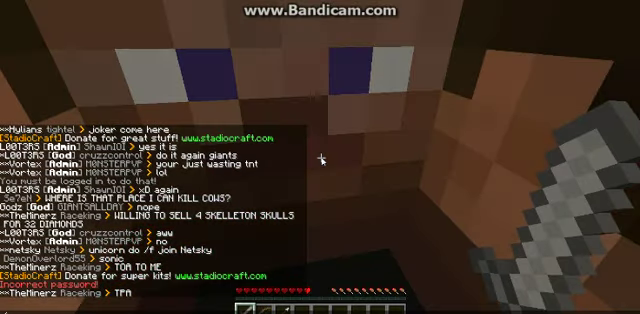
key(Escape)
key(Escape)
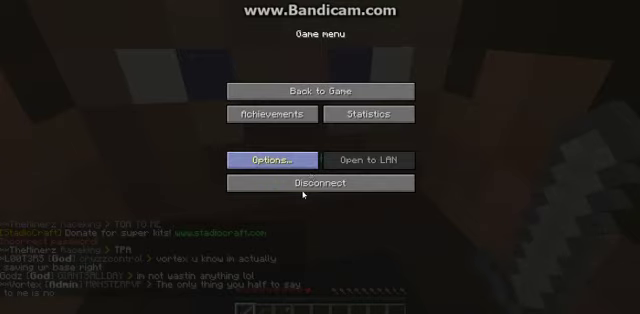
- Disconnect and rename the offline user from sethbling to ACTennisAC, back at the server list
click(303, 184)
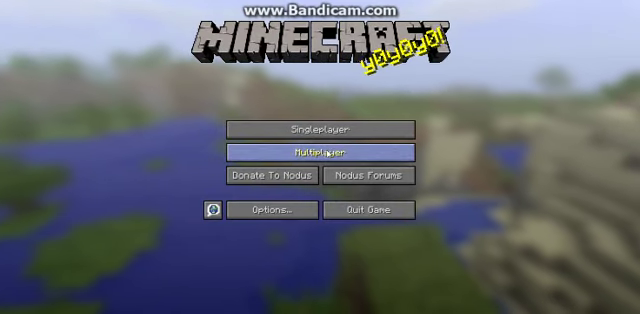
click(310, 151)
click(396, 14)
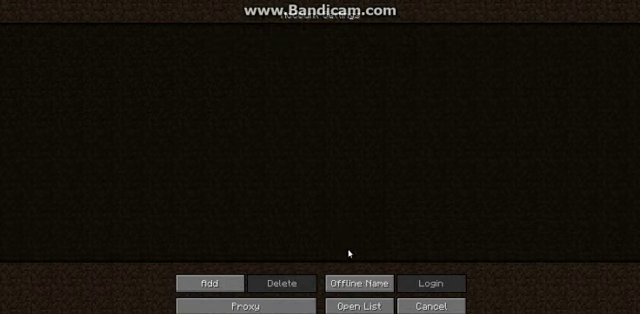
click(357, 286)
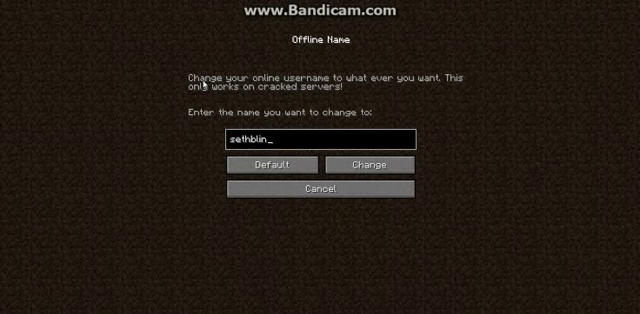
key(BackSpace)
key(BackSpace)
key(BackSpace)
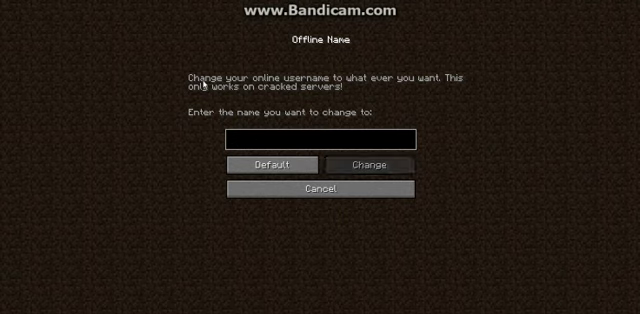
text(ACTennisAC)
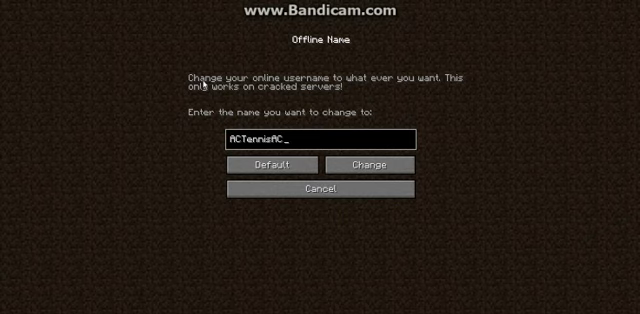
click(340, 166)
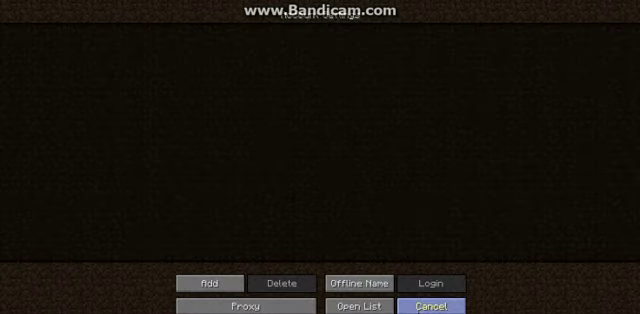
click(431, 306)
scroll(402, 224, down, 5)
scroll(398, 235, down, 3)
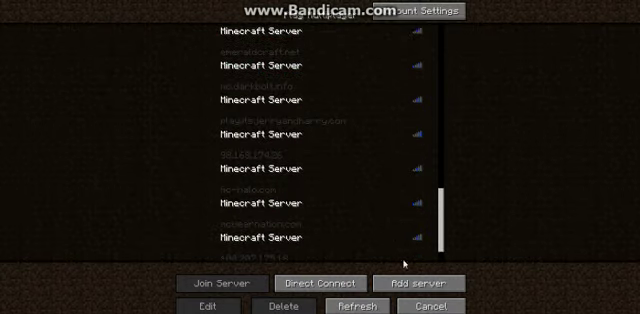
- Join play.stadiocraft.com:25565 as ACTennisAC via Direct Connect, then pause the game
click(344, 289)
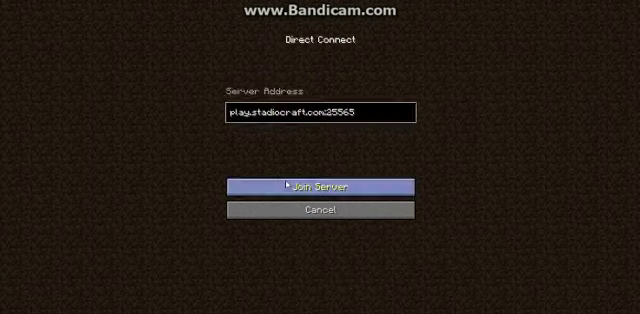
click(287, 184)
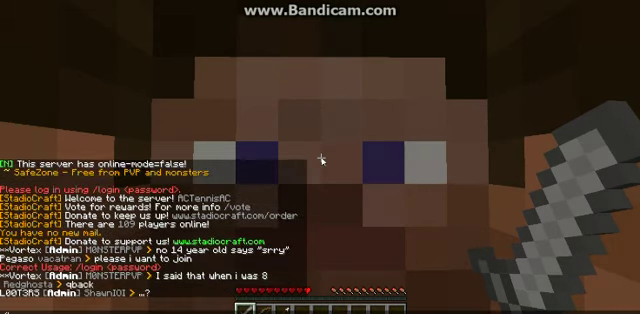
key(Escape)
- Leave the server and change the offline name from ACTennisAC to Archolime
click(331, 186)
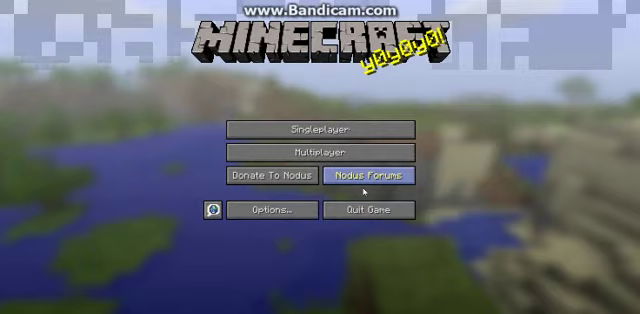
click(378, 152)
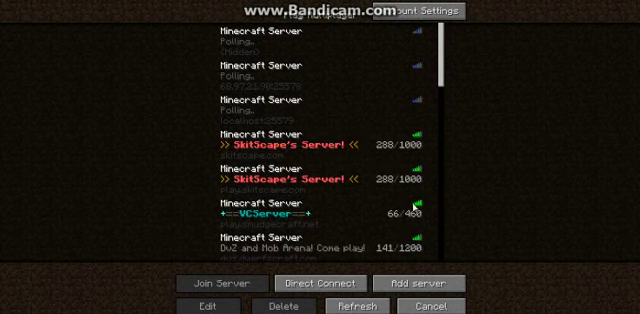
click(378, 10)
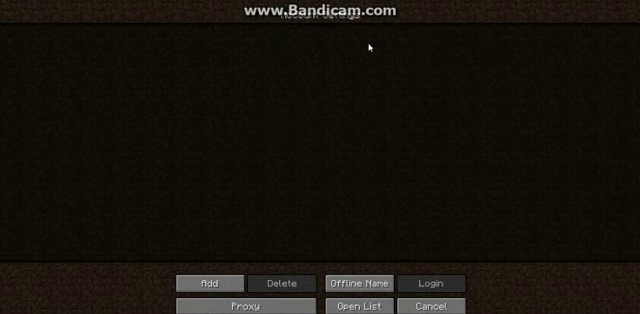
click(371, 283)
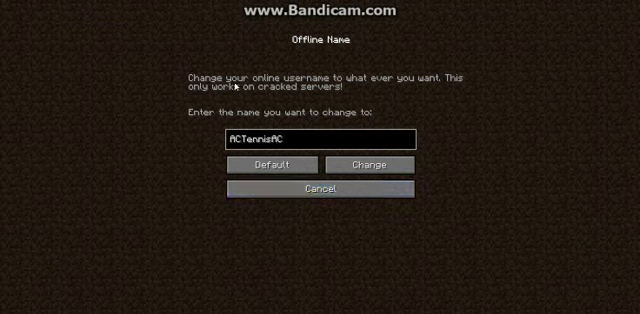
key(BackSpace)
key(BackSpace)
key(BackSpace)
text(Ar)
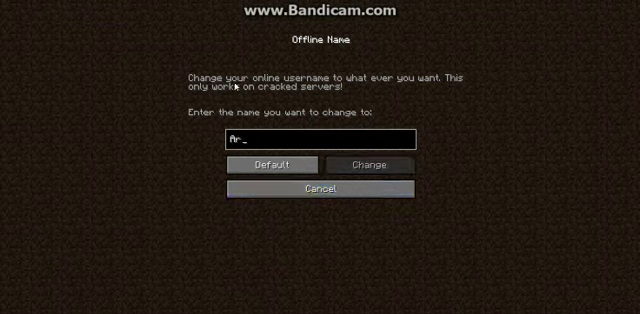
text(cholime)
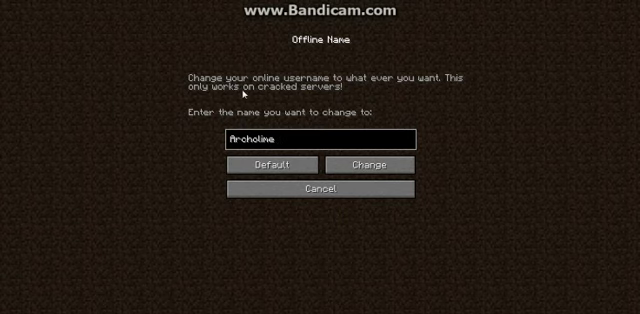
click(347, 168)
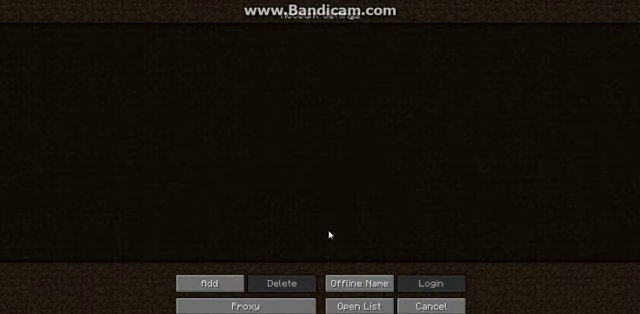
click(430, 305)
scroll(339, 209, down, 5)
scroll(326, 196, down, 3)
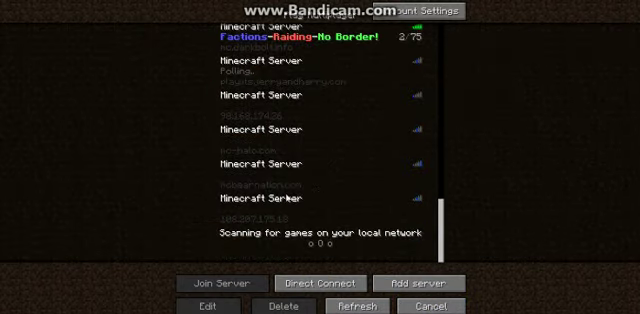
scroll(283, 200, up, 1)
scroll(295, 180, up, 2)
scroll(309, 157, up, 1)
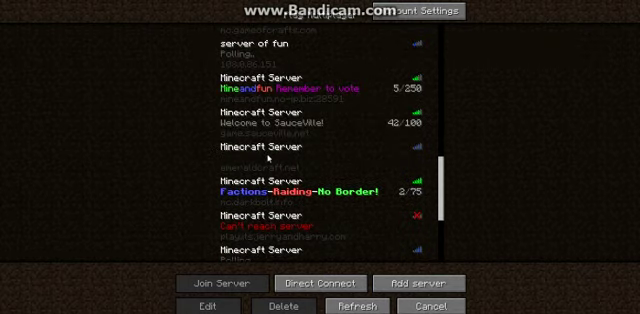
scroll(360, 210, down, 4)
- Direct-connect to StadioCraft as Archolime, register, review chat, then disconnect
click(343, 283)
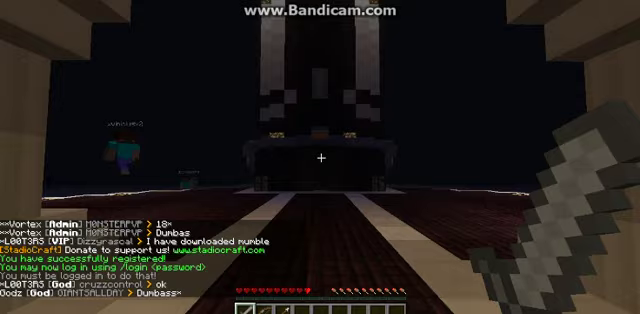
key(t)
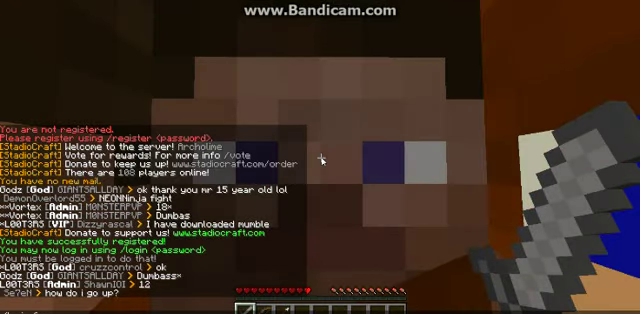
key(Escape)
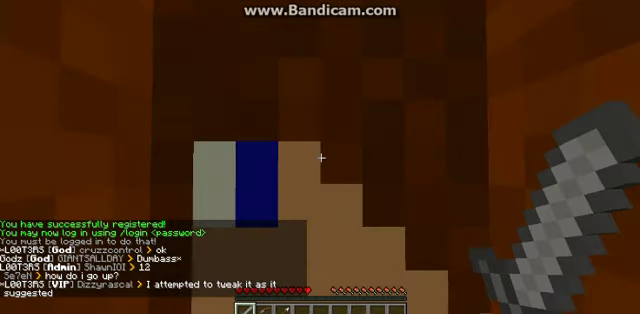
key(Escape)
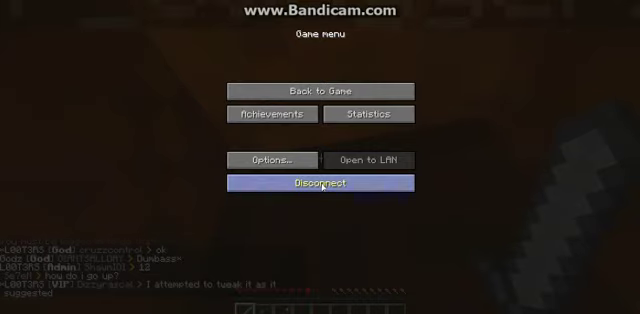
click(321, 183)
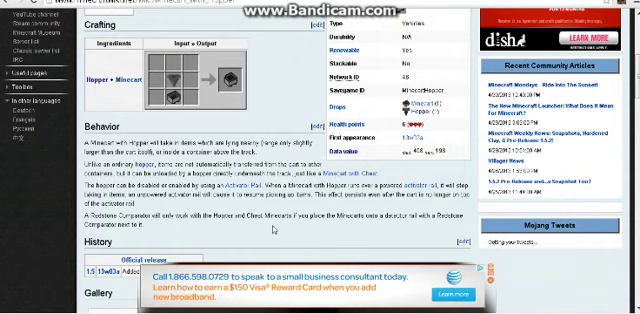
scroll(320, 160, up, 2)
scroll(320, 160, up, 2)
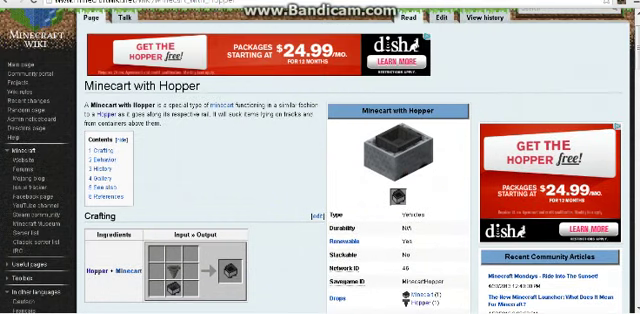
- Open a new Chrome tab showing the most-visited site thumbnails
key(ctrl+t)
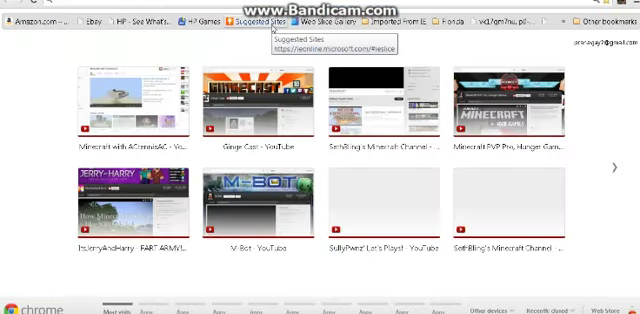